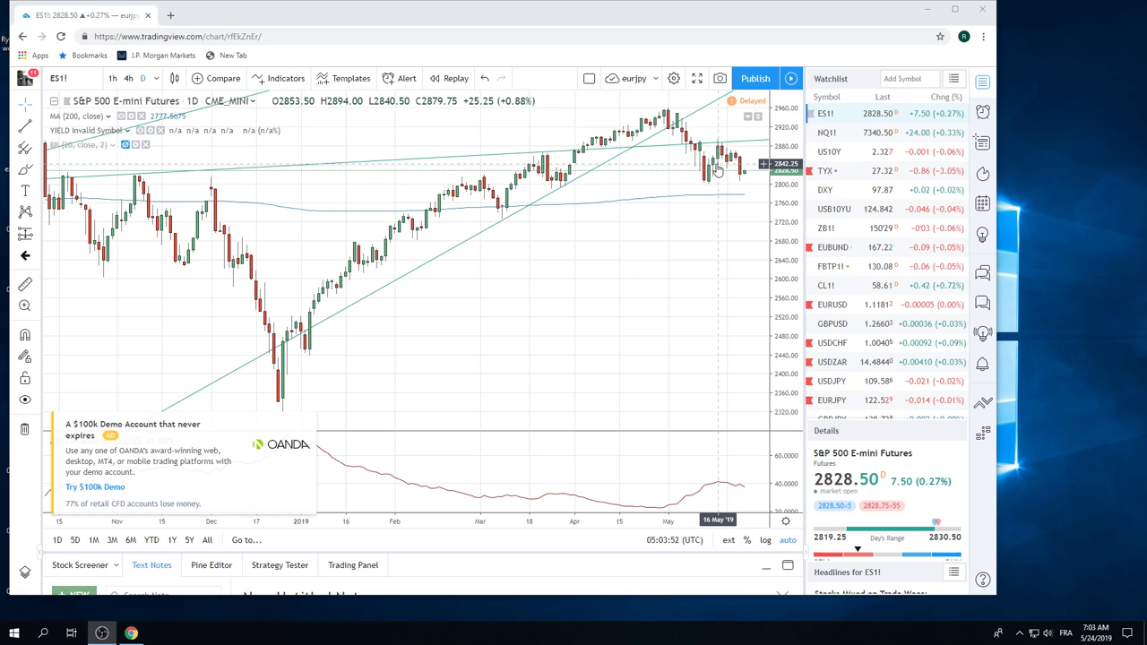
Review the NQ1! NASDAQ 100 futures chart, then bring up the EURUSD daily chart
{"action": "left_click", "coordinate": [843, 135]}
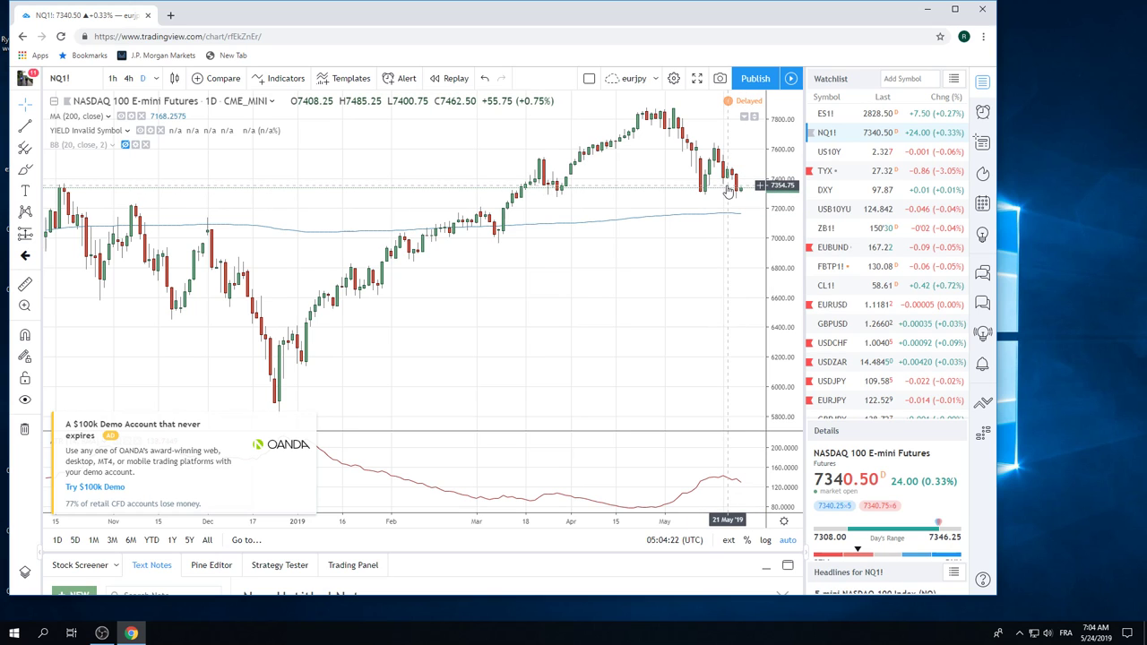
{"action": "left_click", "coordinate": [838, 305]}
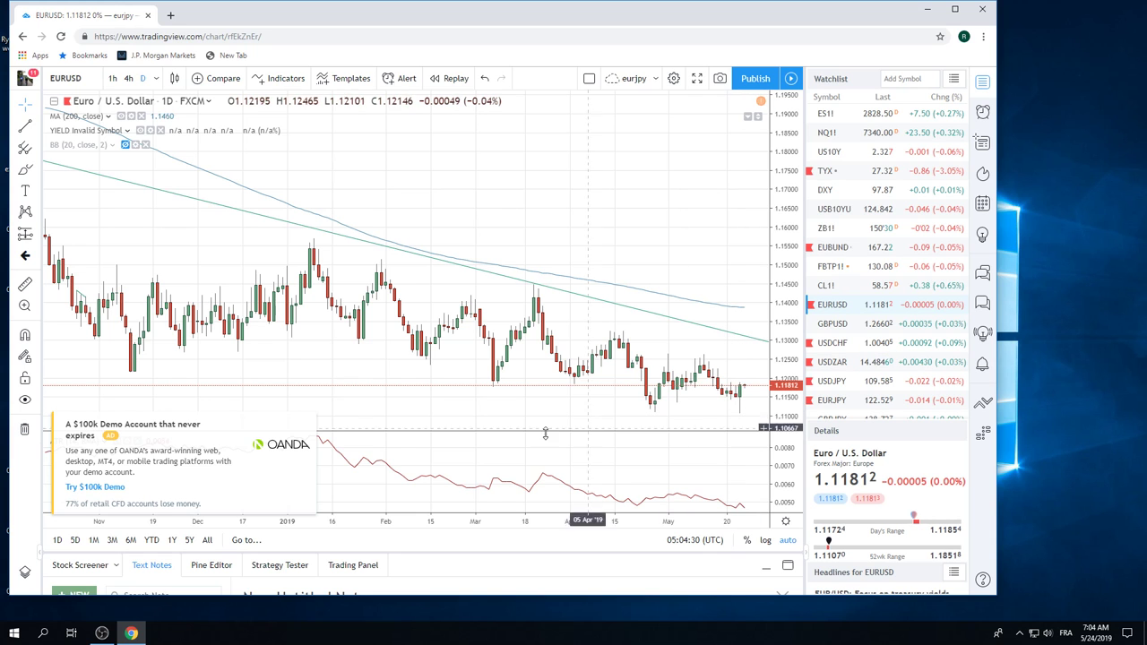
Close the OANDA ad on the EURUSD chart and choose 'Hide for now' on the upgrade offer
{"action": "left_click", "coordinate": [307, 420]}
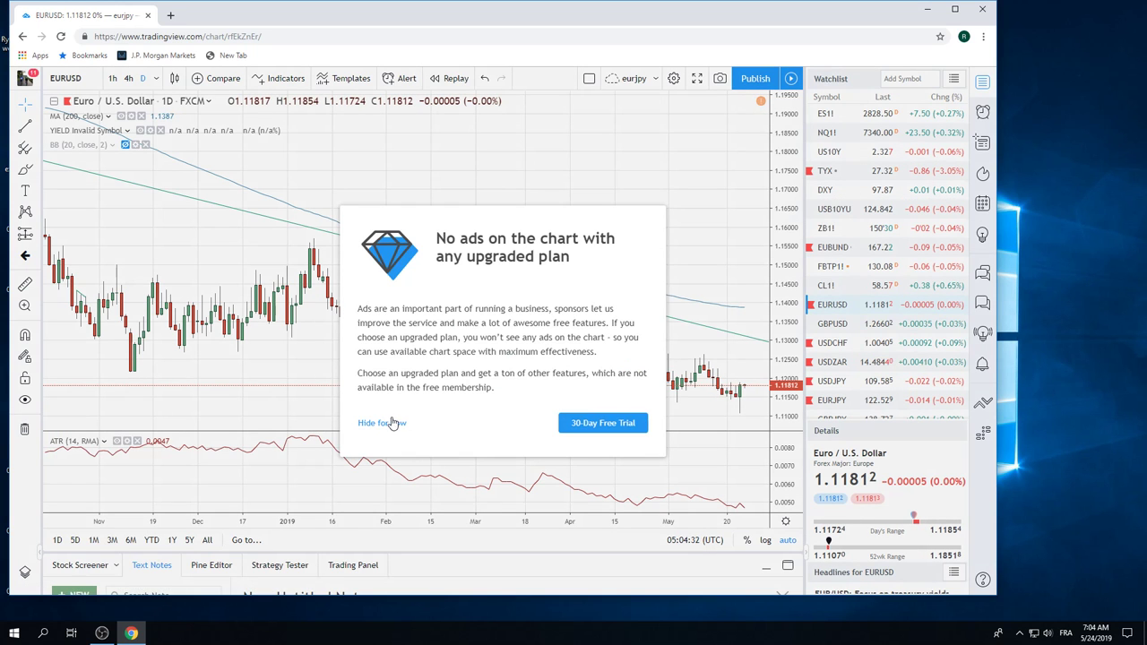
{"action": "left_click", "coordinate": [386, 422]}
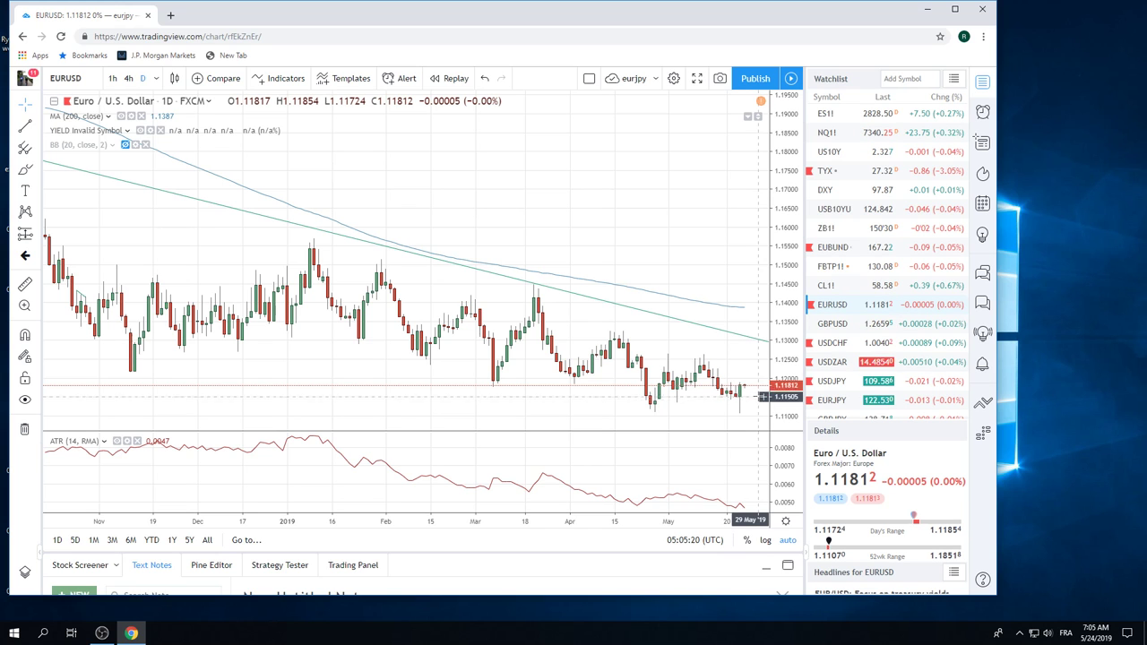
Zoom the EURUSD chart in, then back out to about a year of daily candles
{"action": "scroll", "coordinate": [715, 431], "scroll_direction": "up", "scroll_amount": 2}
{"action": "scroll", "coordinate": [714, 431], "scroll_direction": "up", "scroll_amount": 2}
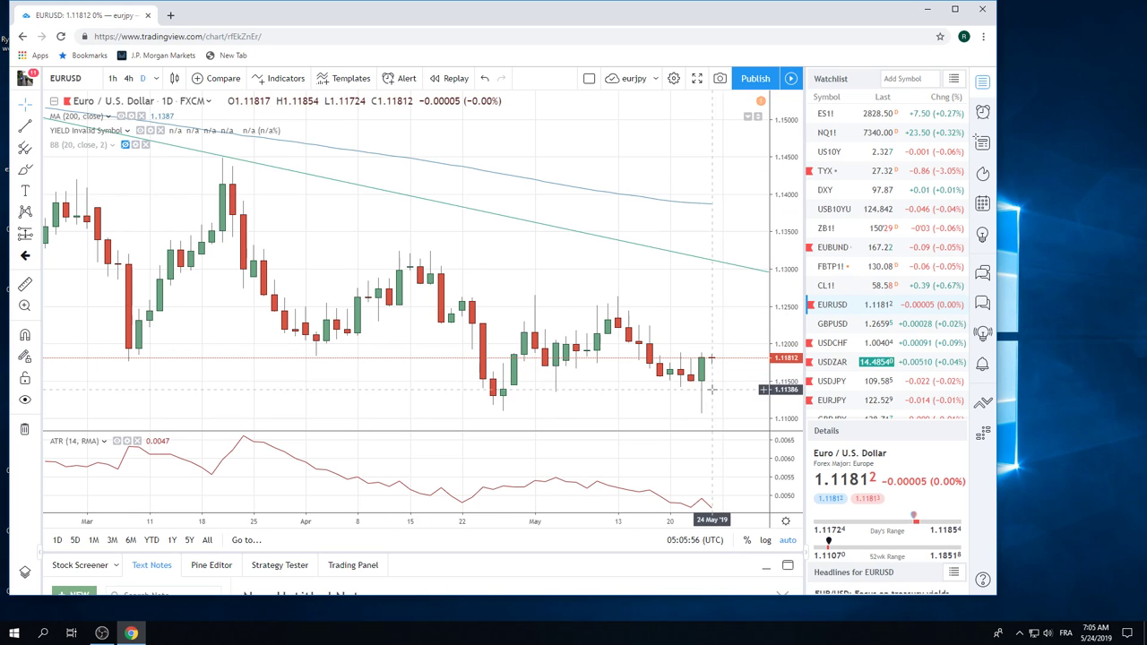
{"action": "scroll", "coordinate": [704, 401], "scroll_direction": "down", "scroll_amount": 8}
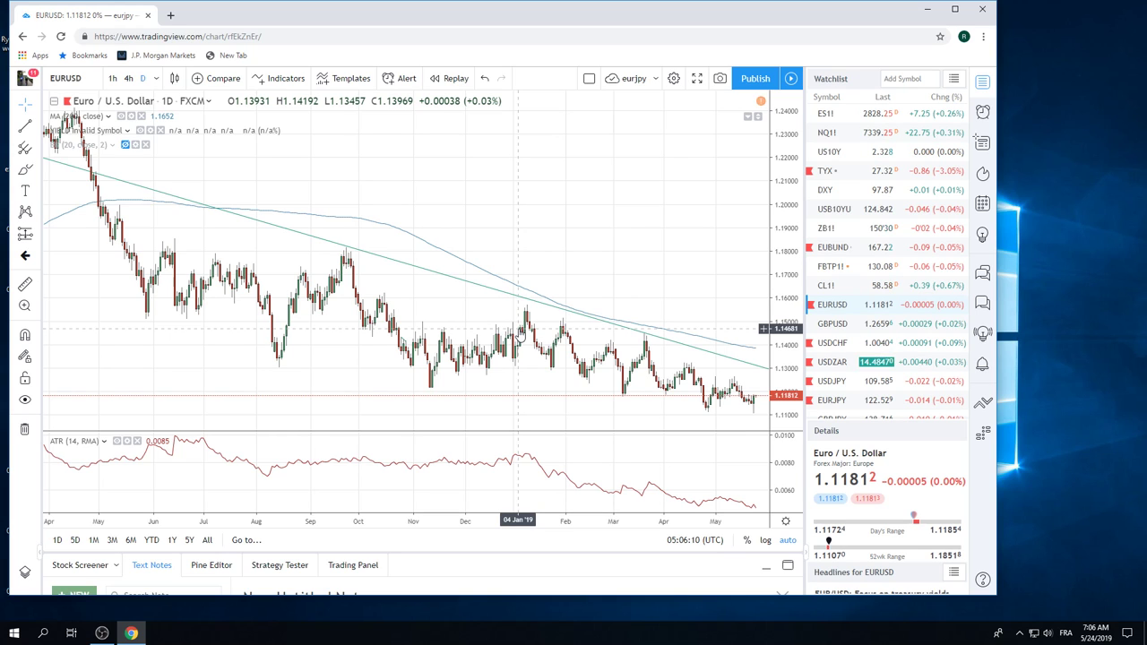
Zoom in on recent EURUSD candles, then switch to the GBPUSD daily chart
{"action": "scroll", "coordinate": [520, 333], "scroll_direction": "up", "scroll_amount": 6}
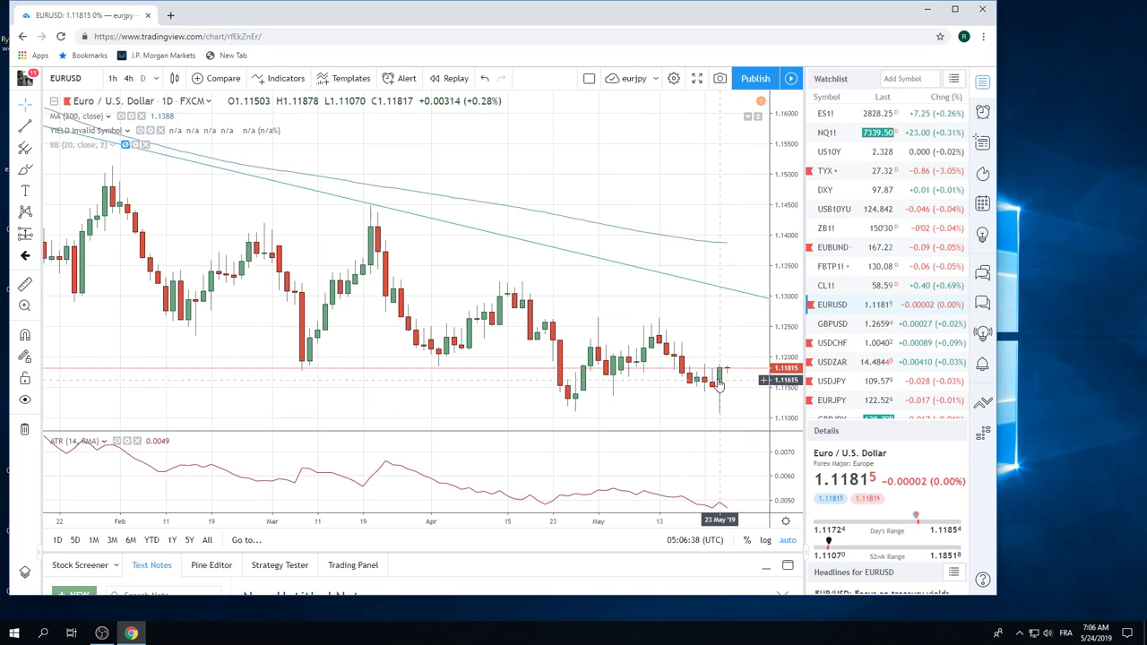
{"action": "left_click", "coordinate": [818, 326]}
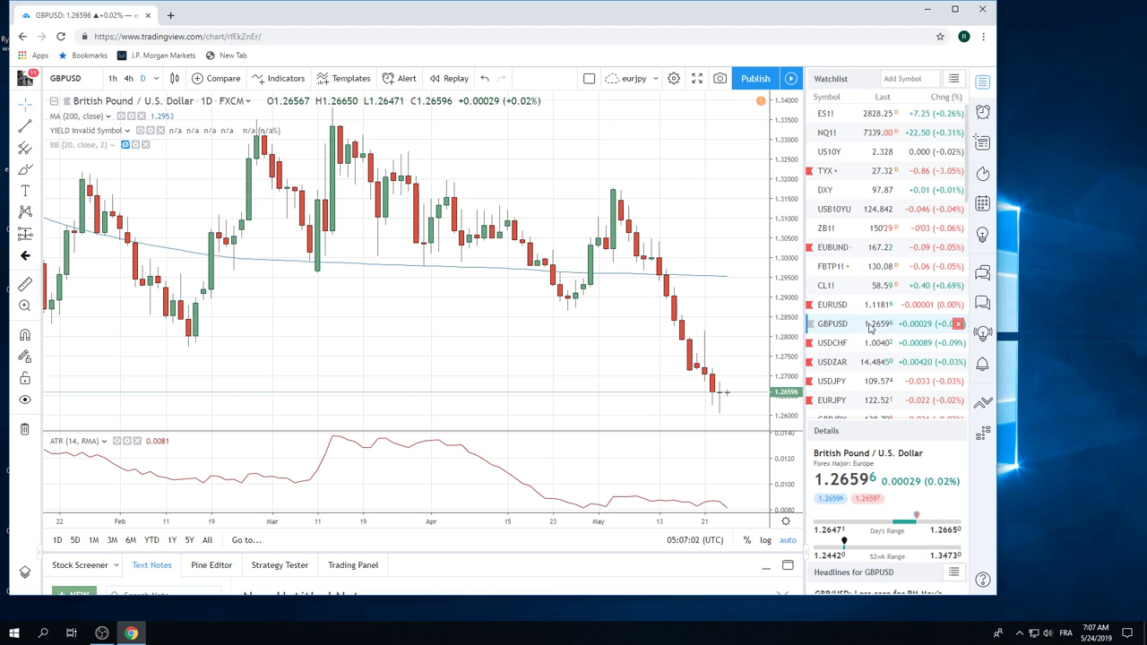
Inspect the EUBUND chart's rising trend line, then switch to the AUDUSD daily chart
{"action": "left_click", "coordinate": [830, 249]}
{"action": "scroll", "coordinate": [661, 249], "scroll_direction": "down", "scroll_amount": 3}
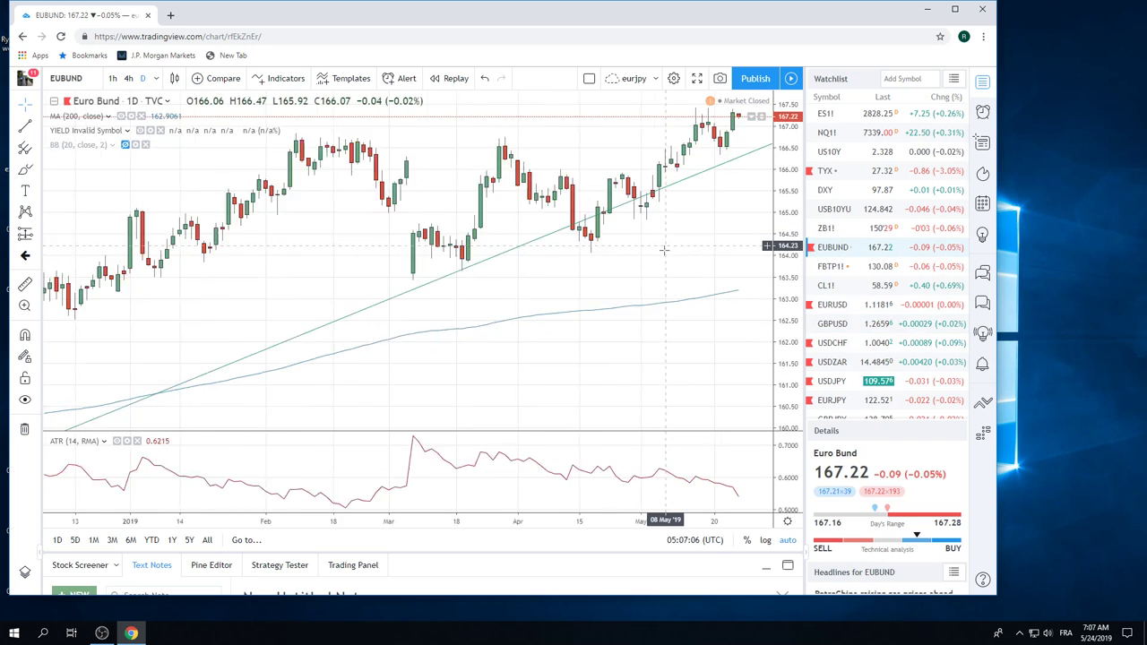
{"action": "scroll", "coordinate": [663, 251], "scroll_direction": "up", "scroll_amount": 3}
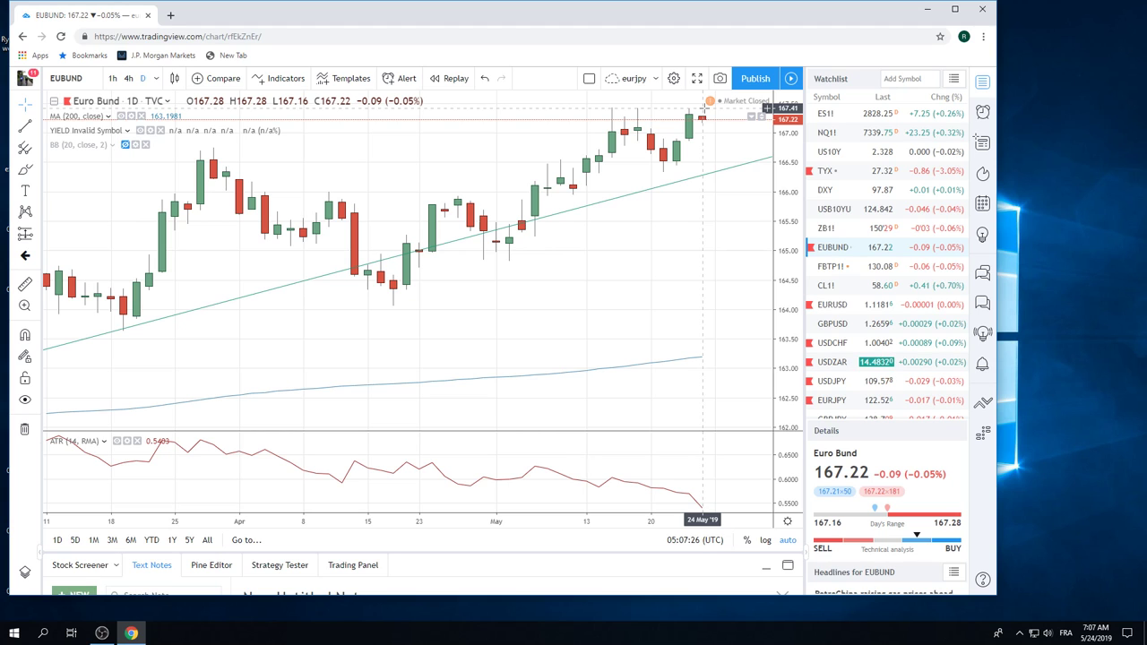
{"action": "scroll", "coordinate": [862, 217], "scroll_direction": "down", "scroll_amount": 2}
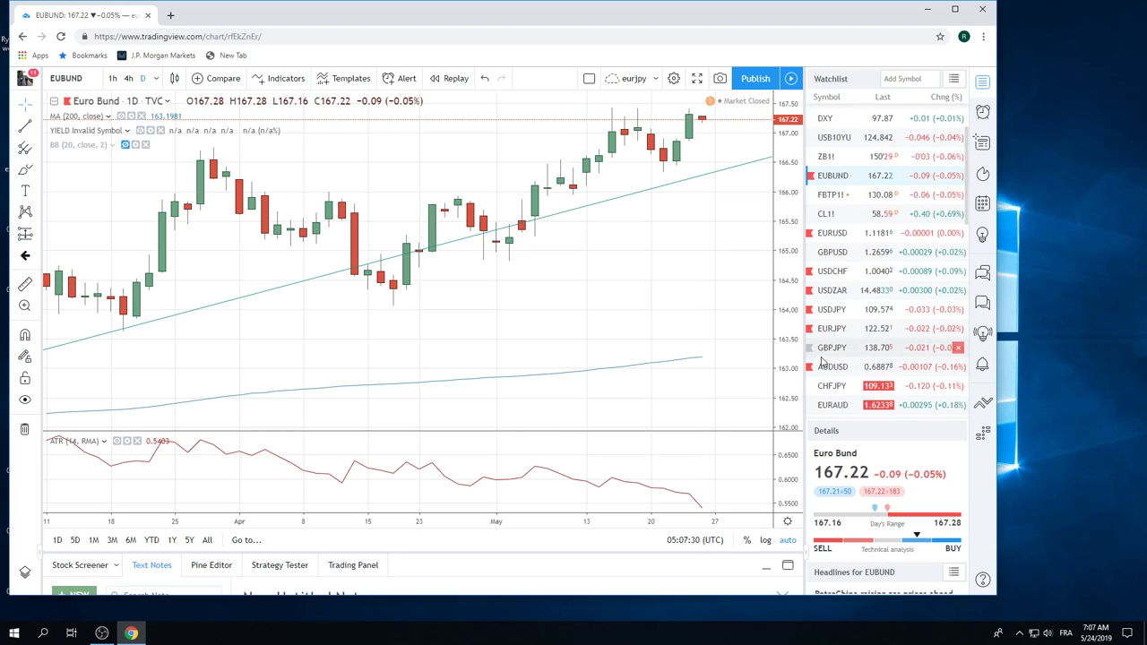
{"action": "left_click", "coordinate": [860, 367]}
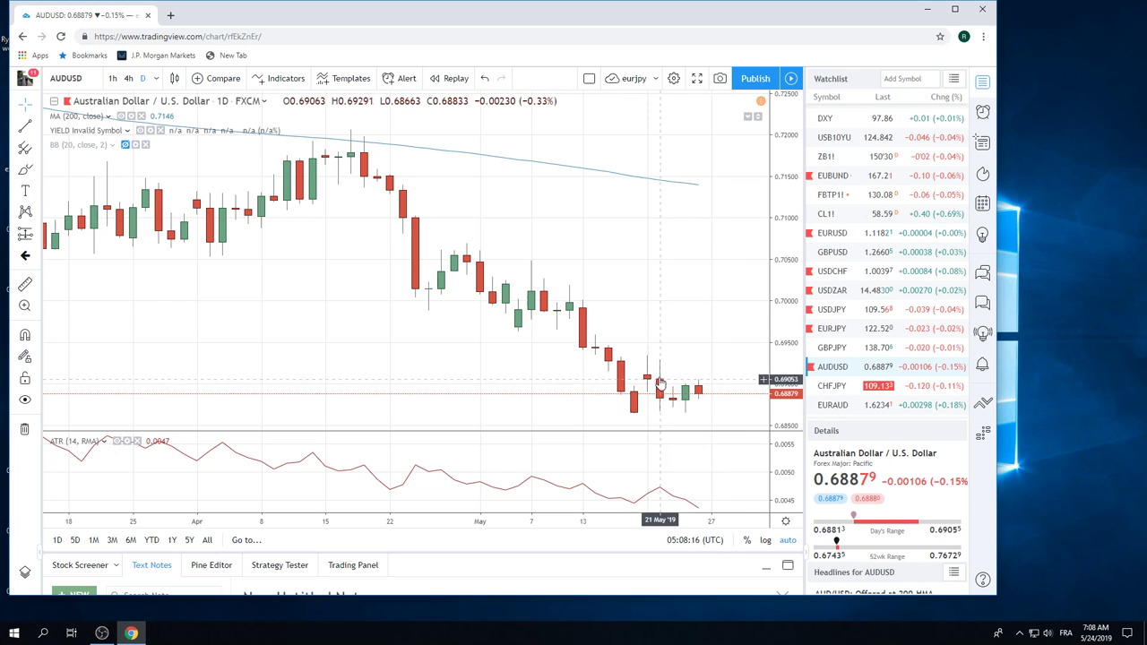
Flip through USDCHF and USDJPY, then show USDCAD zoomed out from October to May
{"action": "left_click", "coordinate": [852, 274]}
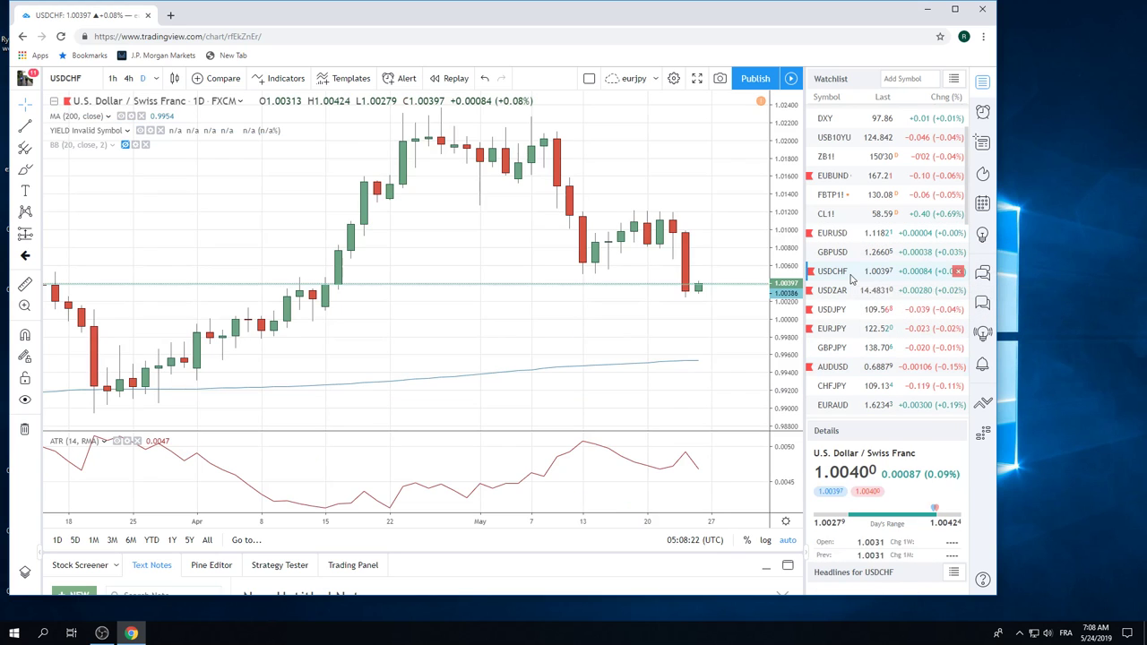
{"action": "left_click", "coordinate": [842, 310]}
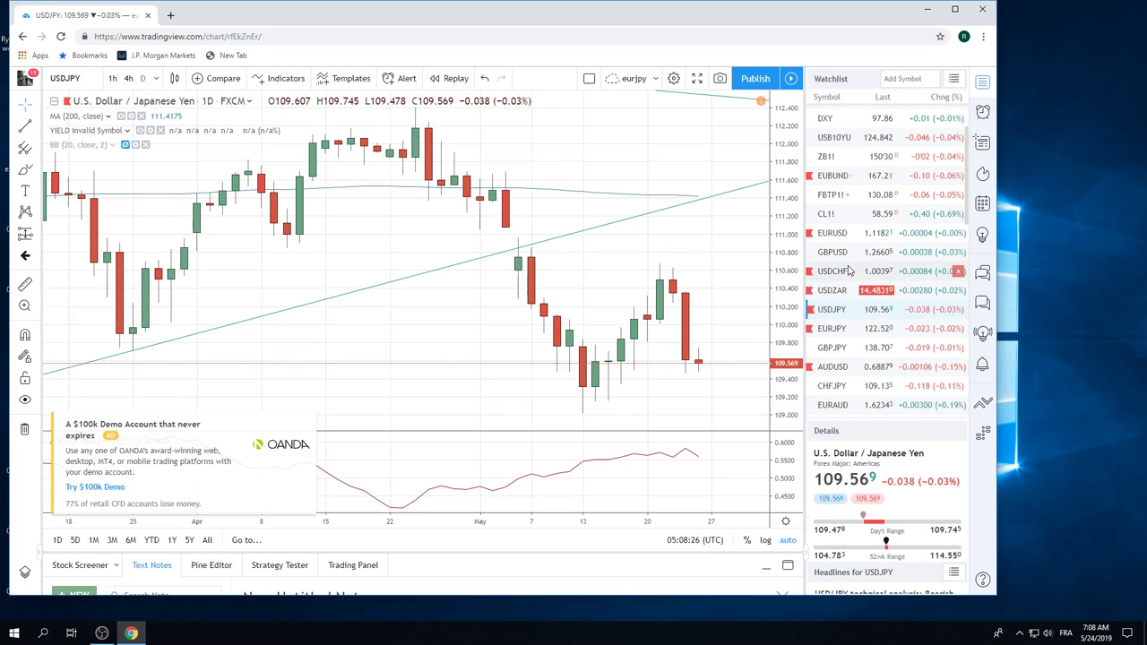
{"action": "scroll", "coordinate": [847, 287], "scroll_direction": "down", "scroll_amount": 1}
{"action": "scroll", "coordinate": [849, 269], "scroll_direction": "down", "scroll_amount": 1}
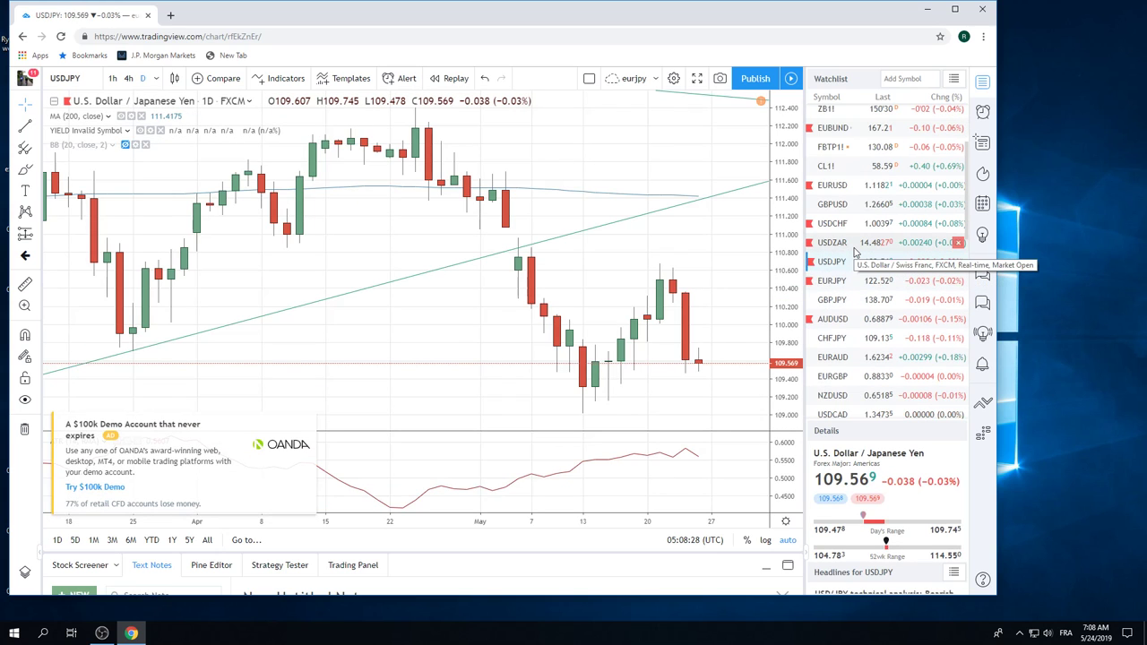
{"action": "scroll", "coordinate": [856, 256], "scroll_direction": "down", "scroll_amount": 1}
{"action": "left_click", "coordinate": [846, 393]}
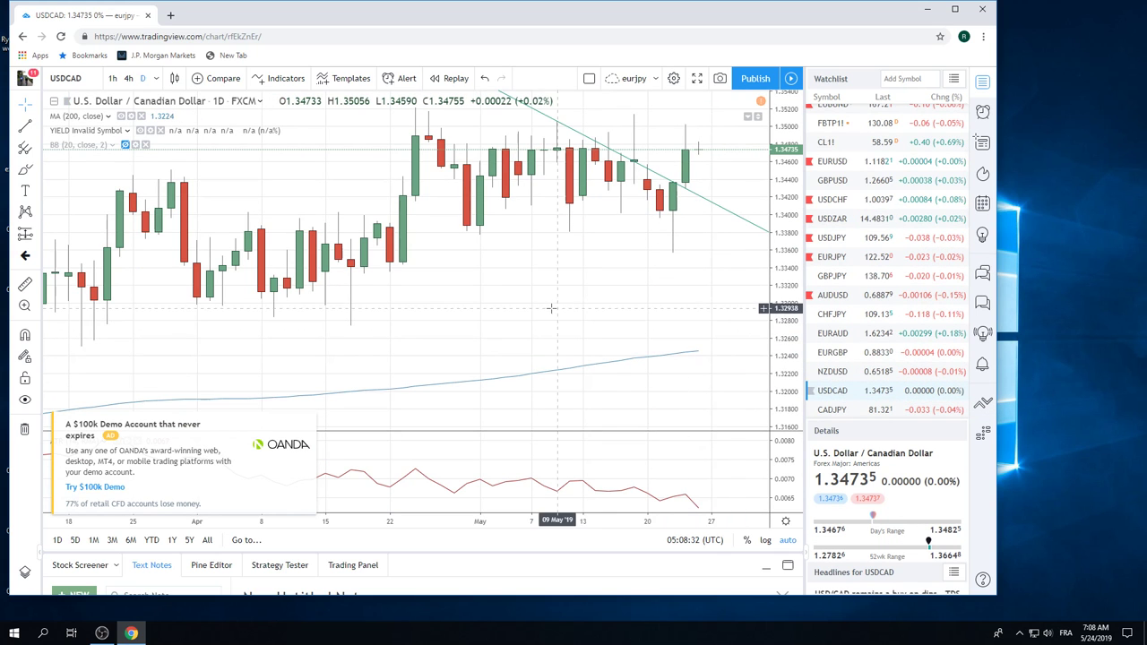
{"action": "scroll", "coordinate": [655, 347], "scroll_direction": "down", "scroll_amount": 1}
{"action": "scroll", "coordinate": [655, 346], "scroll_direction": "down", "scroll_amount": 3}
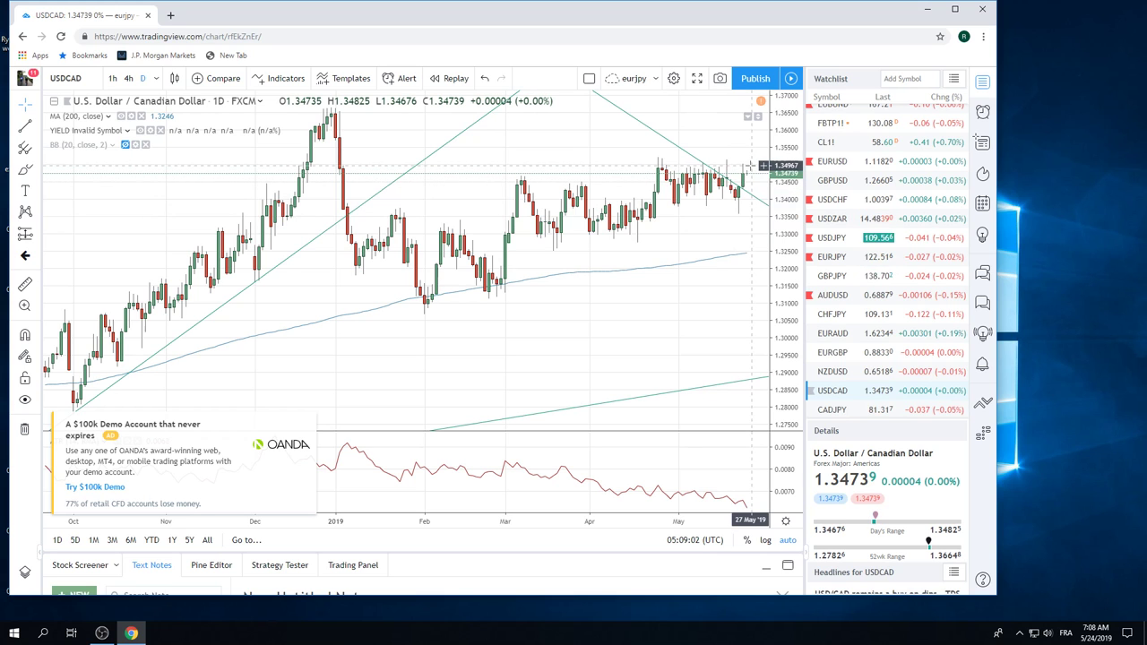
{"action": "left_click", "coordinate": [829, 145]}
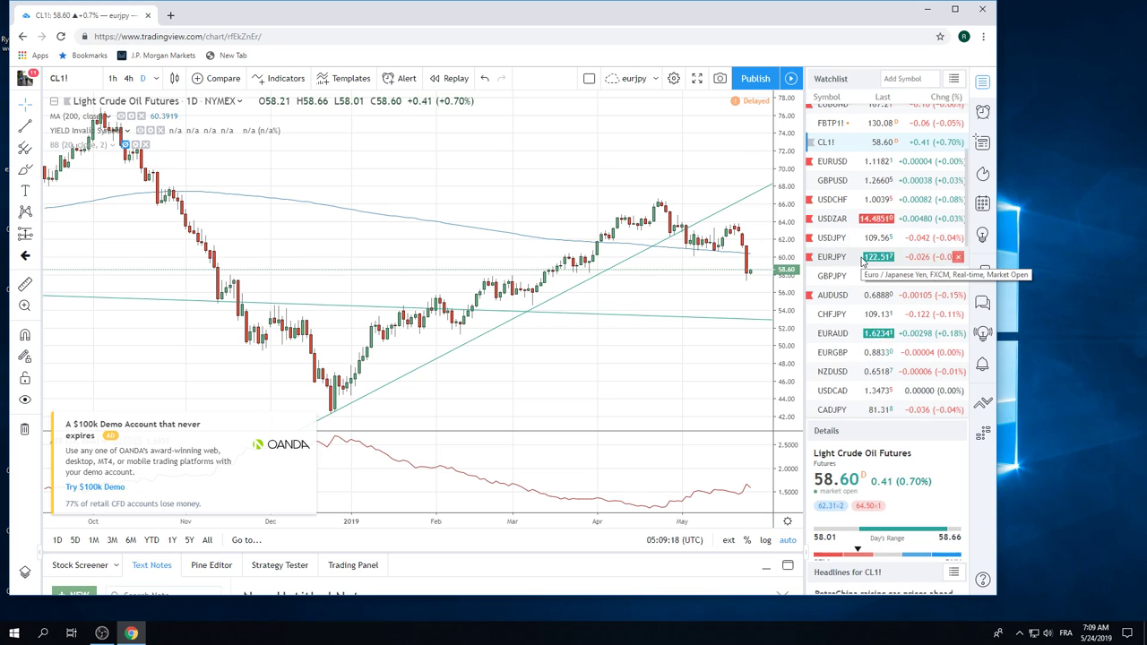
{"action": "scroll", "coordinate": [863, 269], "scroll_direction": "down", "scroll_amount": 1}
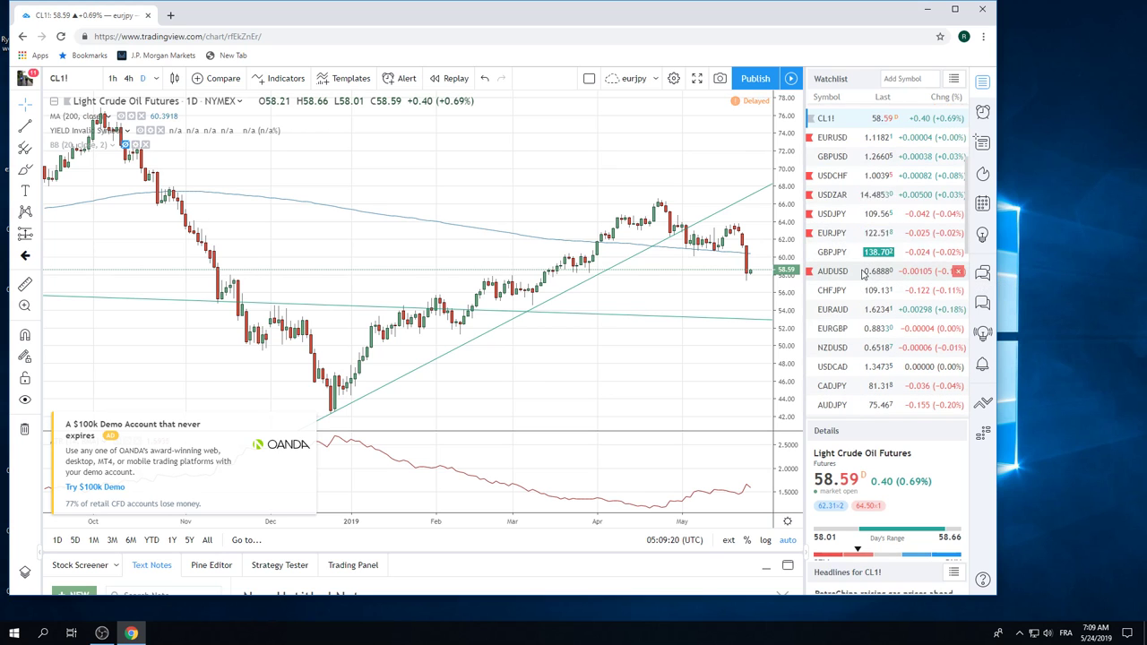
{"action": "scroll", "coordinate": [862, 273], "scroll_direction": "up", "scroll_amount": 1}
{"action": "scroll", "coordinate": [862, 273], "scroll_direction": "down", "scroll_amount": 1}
{"action": "scroll", "coordinate": [862, 275], "scroll_direction": "down", "scroll_amount": 1}
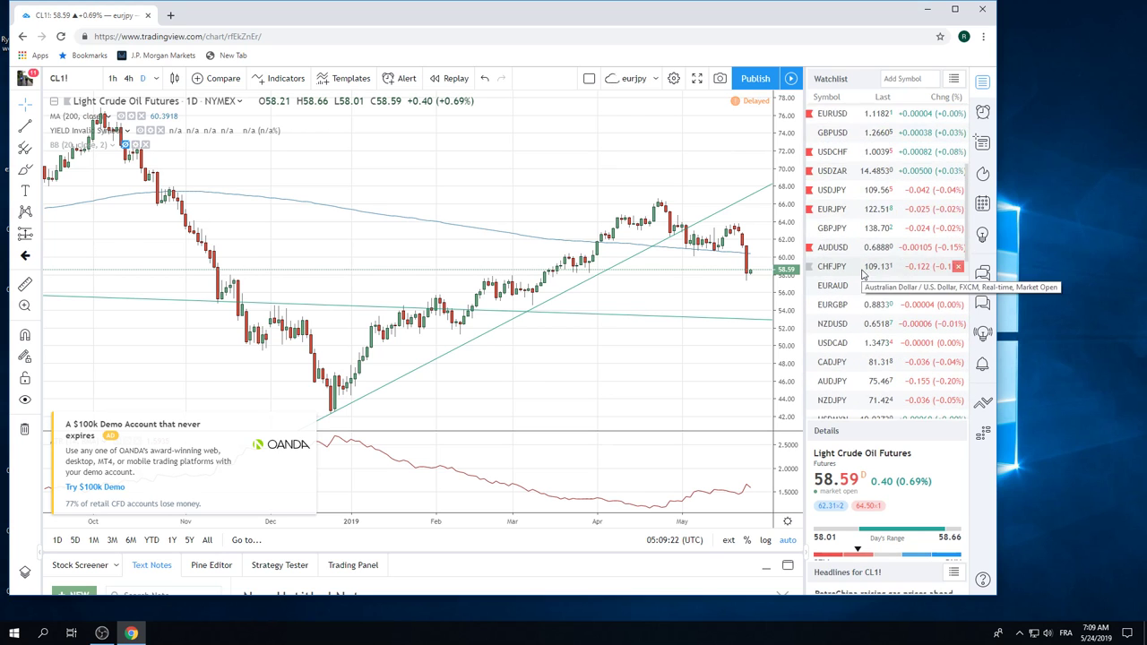
{"action": "scroll", "coordinate": [863, 277], "scroll_direction": "up", "scroll_amount": 1}
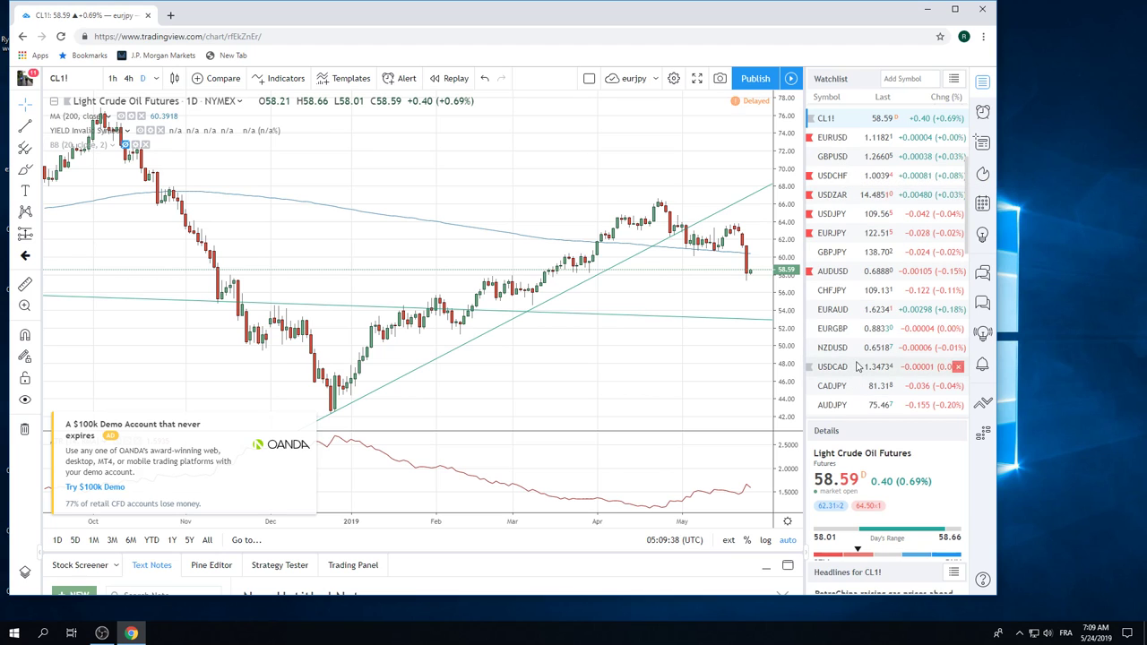
{"action": "scroll", "coordinate": [866, 349], "scroll_direction": "down", "scroll_amount": 1}
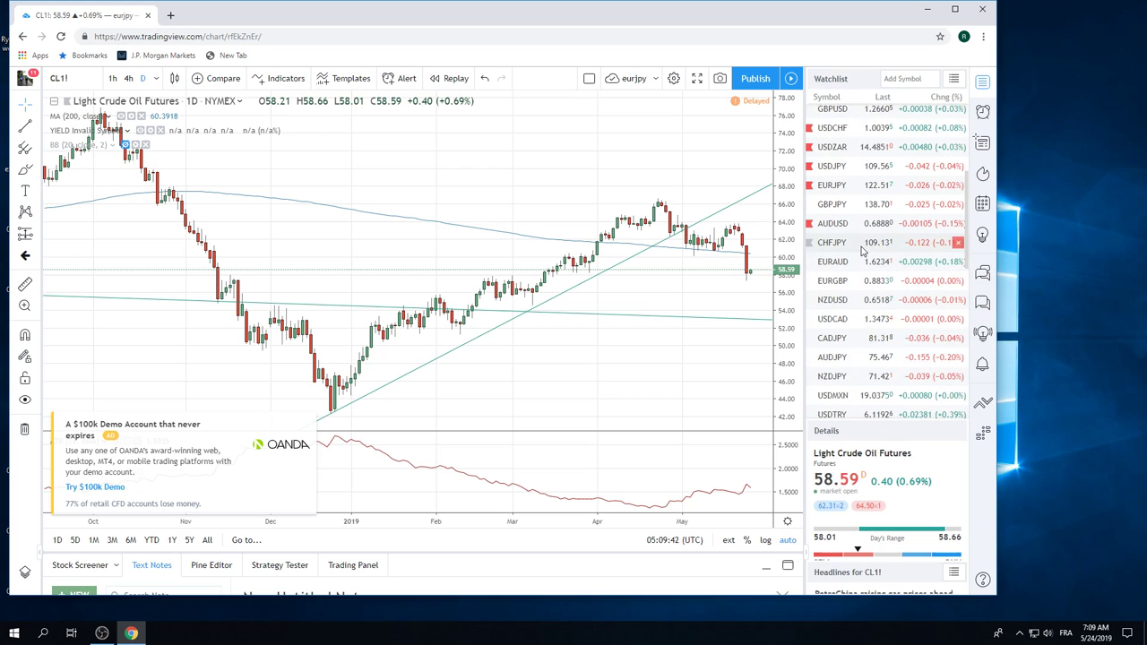
{"action": "scroll", "coordinate": [862, 251], "scroll_direction": "up", "scroll_amount": 1}
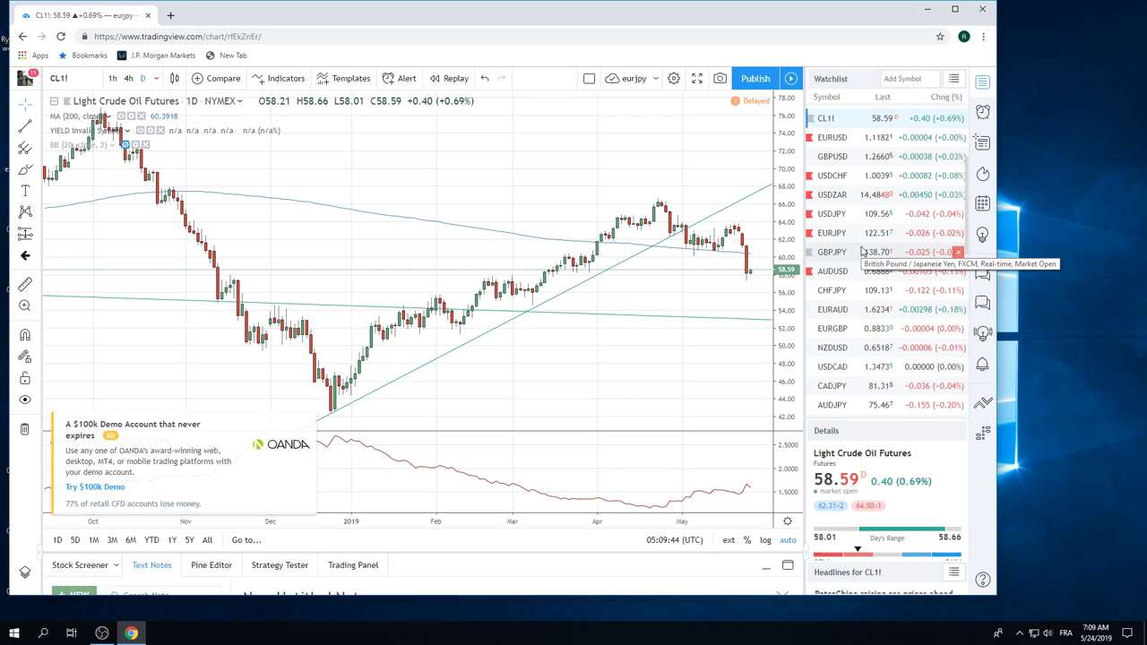
{"action": "scroll", "coordinate": [862, 251], "scroll_direction": "down", "scroll_amount": 1}
{"action": "scroll", "coordinate": [862, 251], "scroll_direction": "down", "scroll_amount": 1}
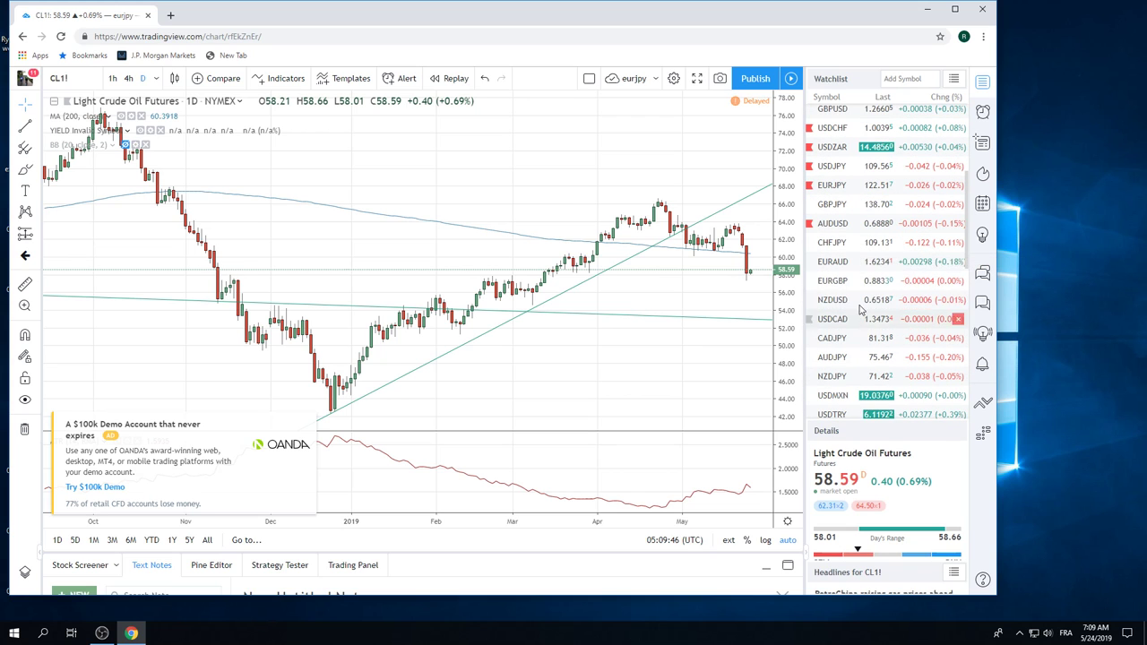
Switch from crude oil to the EURJPY daily chart
{"action": "left_click", "coordinate": [838, 186]}
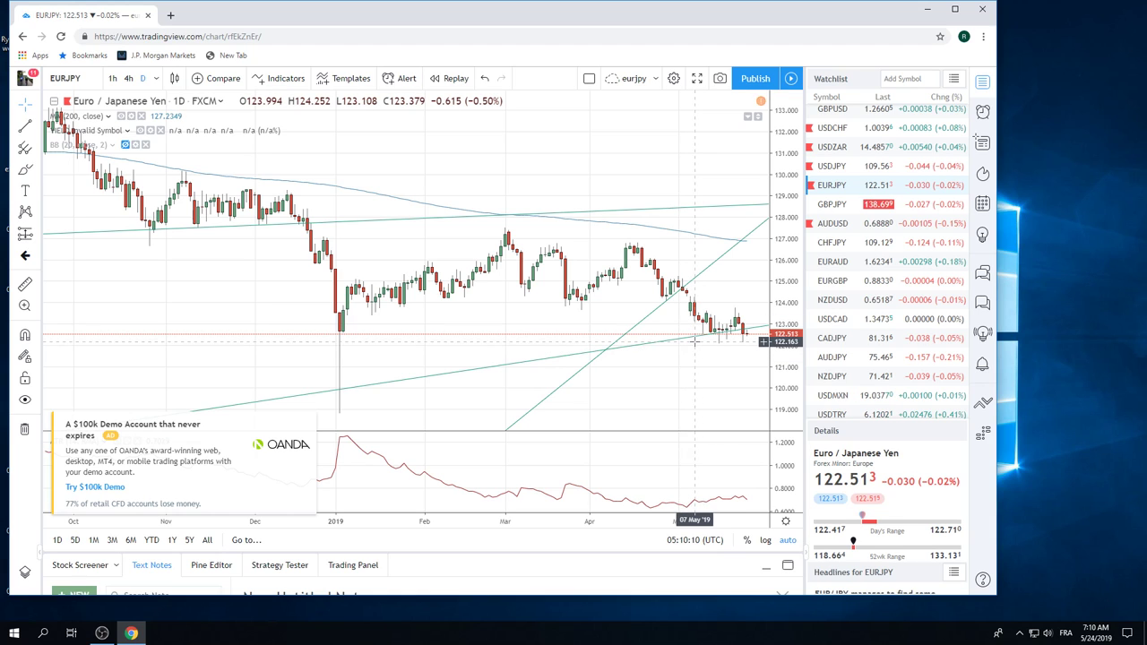
Show the USDJPY daily chart and scroll further down the watchlist
{"action": "left_click", "coordinate": [829, 165]}
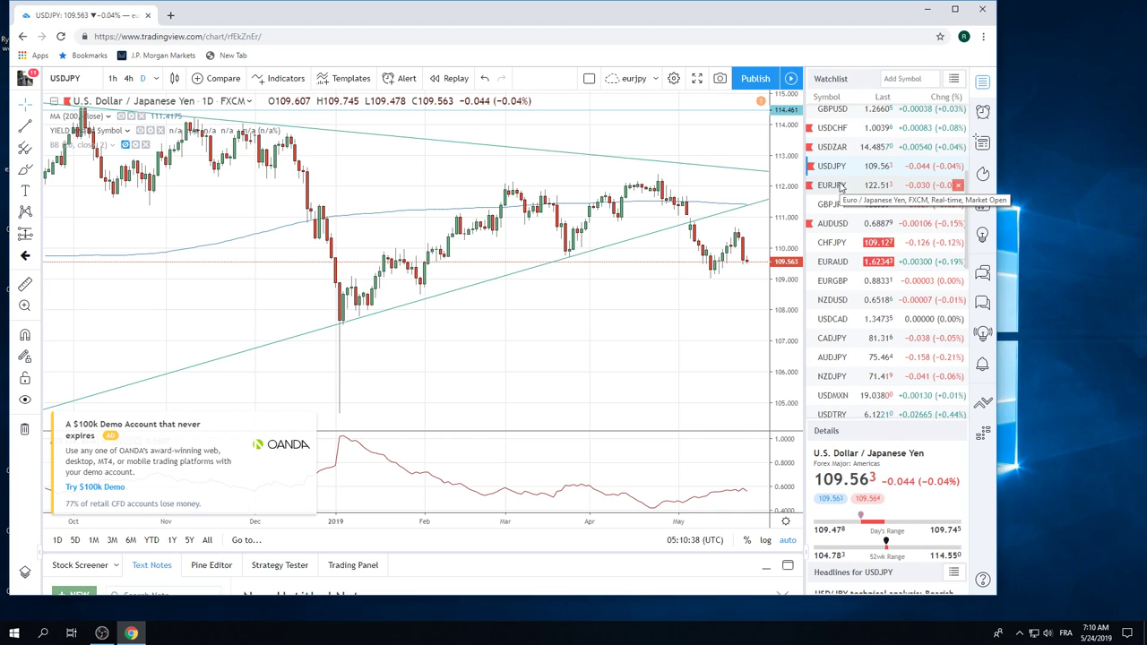
{"action": "scroll", "coordinate": [841, 186], "scroll_direction": "down", "scroll_amount": 2}
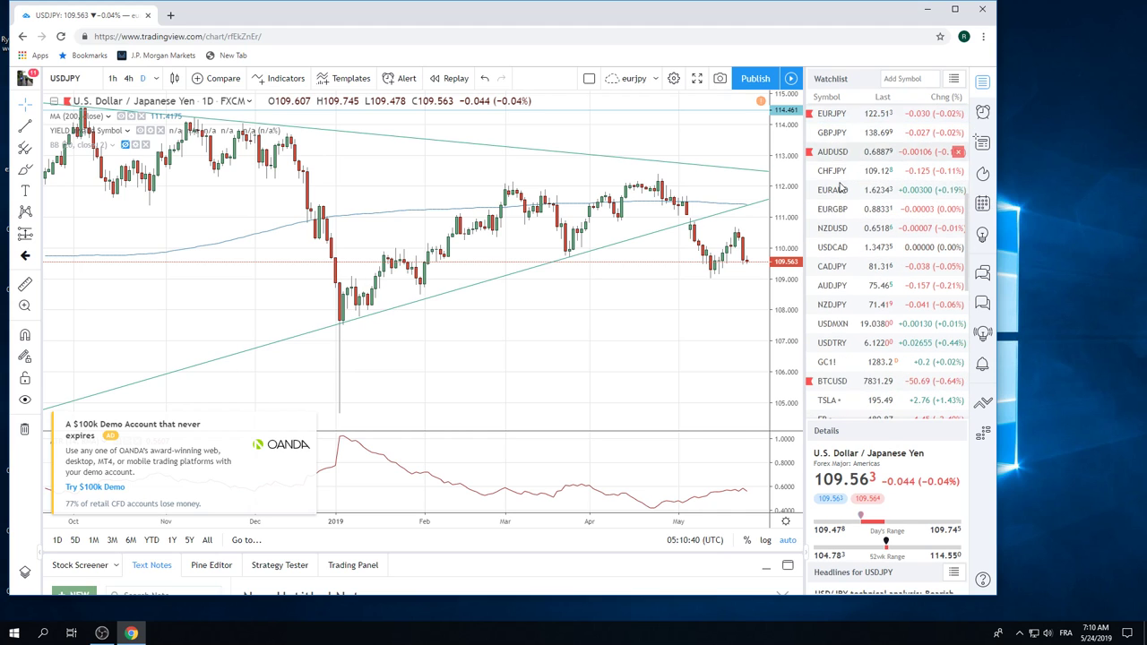
Open the GC1! Gold Futures daily chart from the watchlist
{"action": "left_click", "coordinate": [857, 341]}
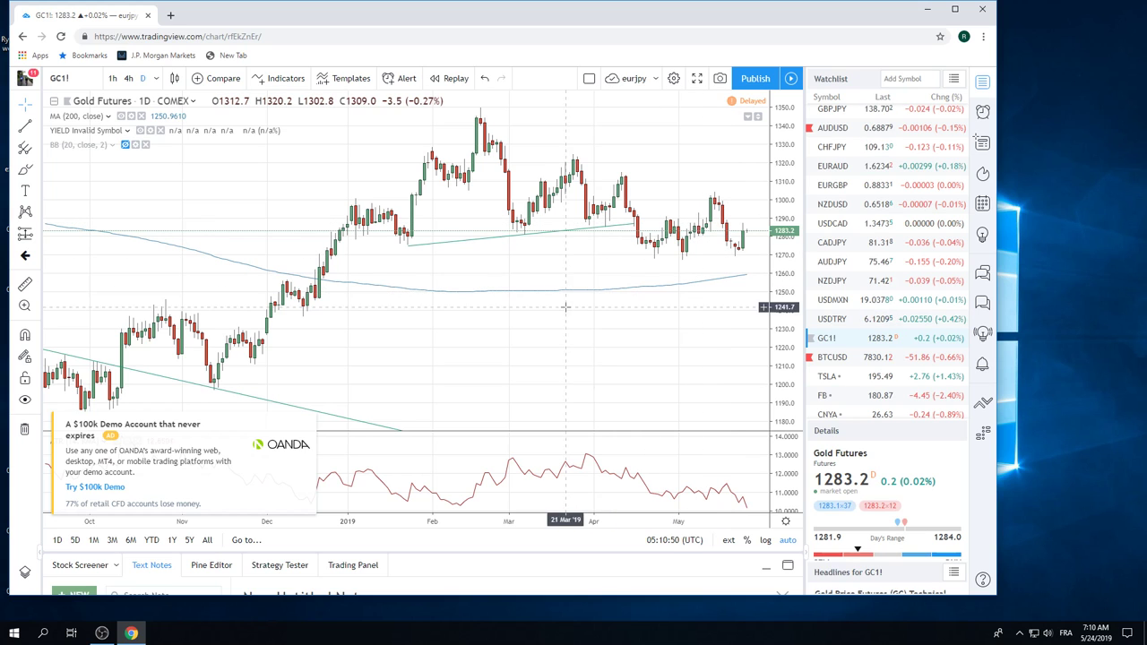
Draw an extended line on GC1! from the February peak down through the mid-April high
{"action": "left_click", "coordinate": [39, 132]}
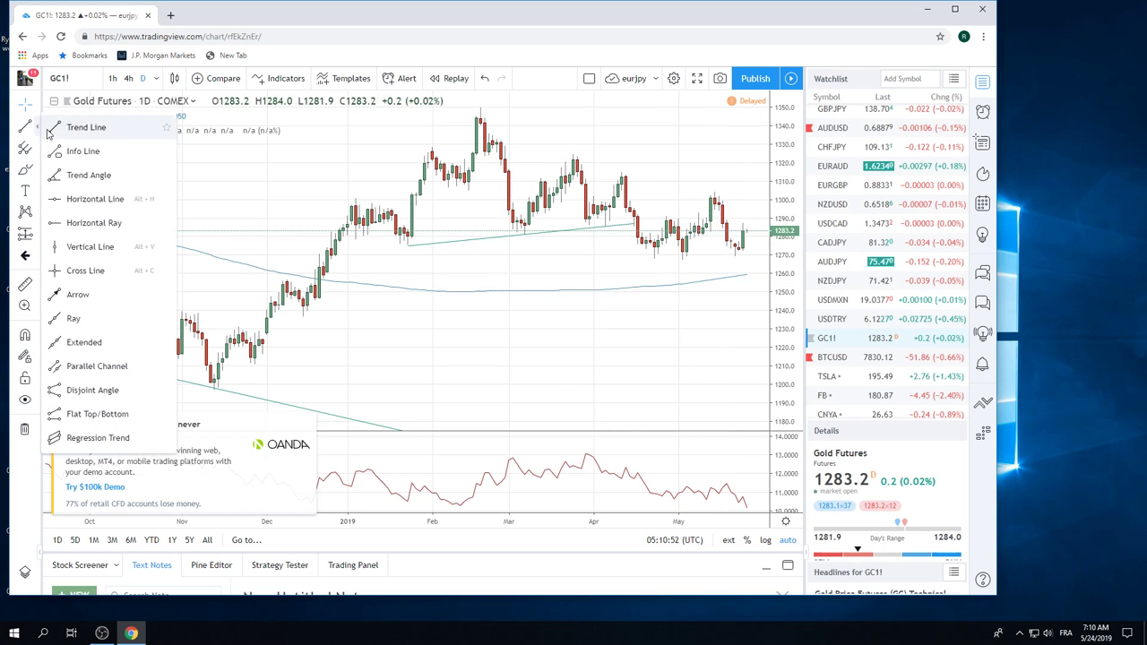
{"action": "left_click", "coordinate": [90, 335]}
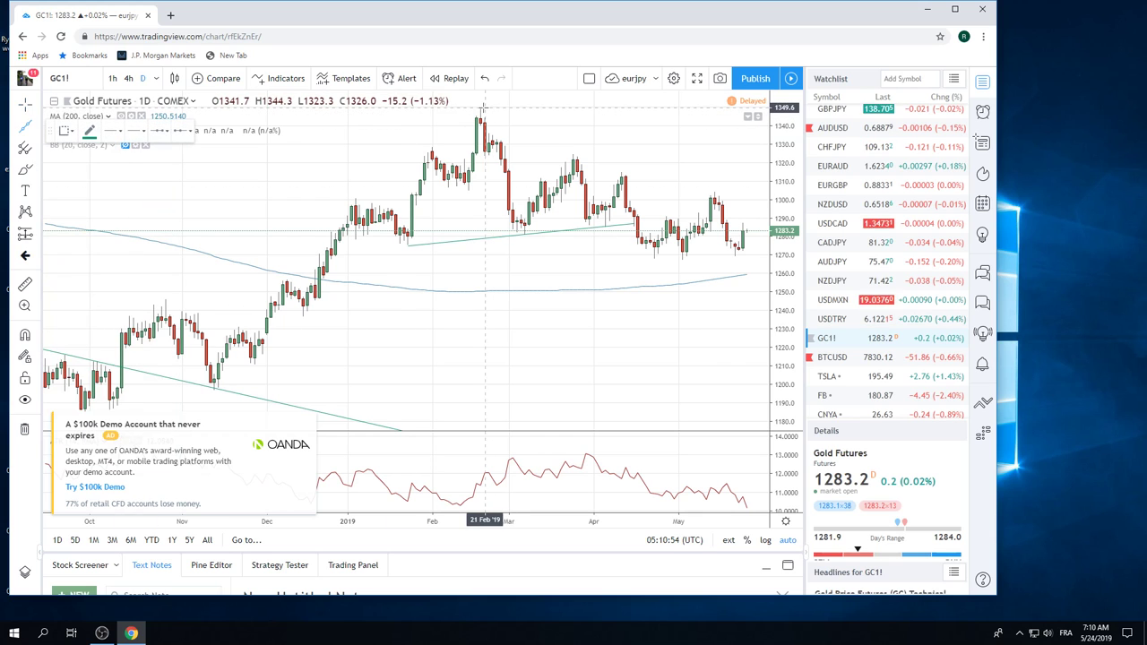
{"action": "left_click", "coordinate": [481, 108]}
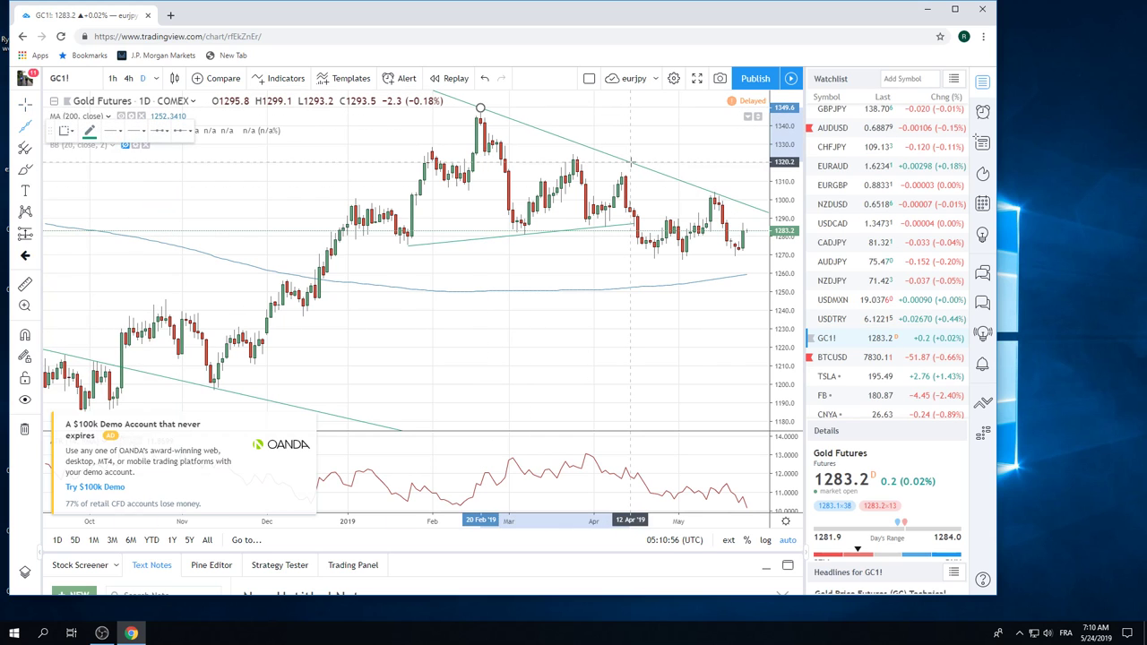
{"action": "left_click", "coordinate": [638, 164]}
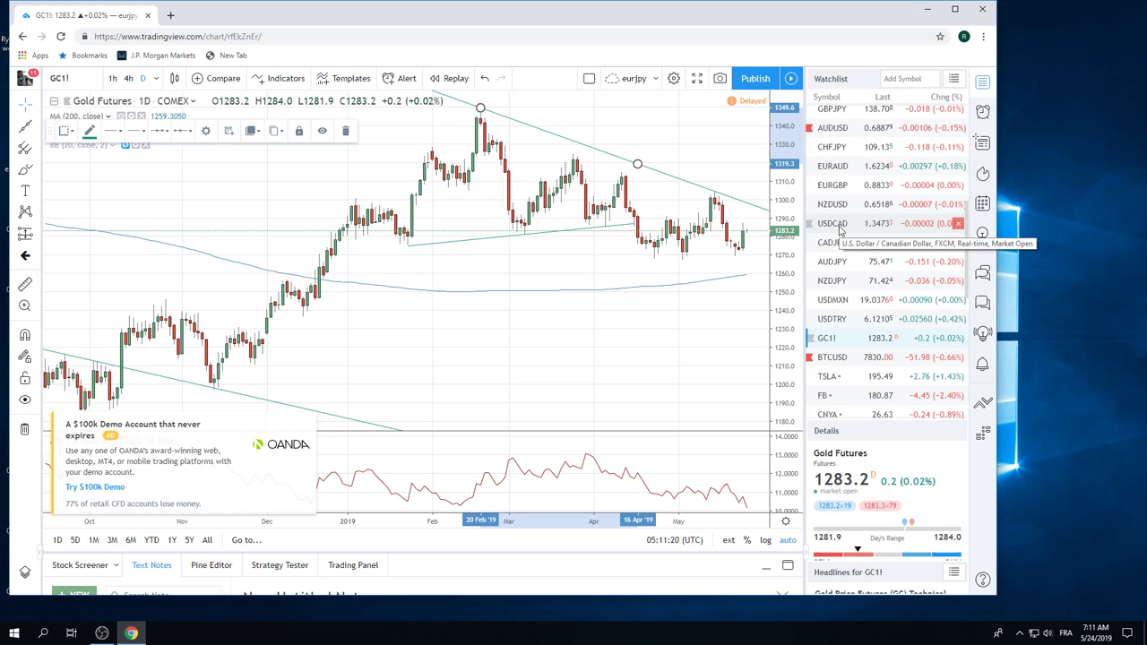
{"action": "scroll", "coordinate": [844, 222], "scroll_direction": "up", "scroll_amount": 2}
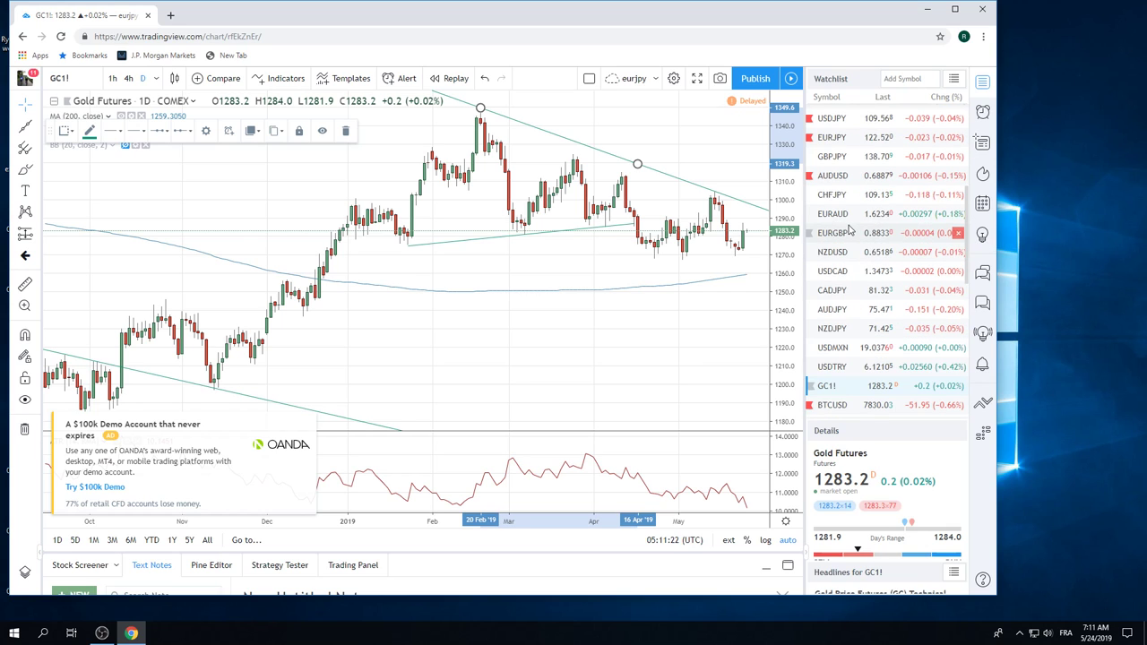
{"action": "scroll", "coordinate": [858, 199], "scroll_direction": "up", "scroll_amount": 1}
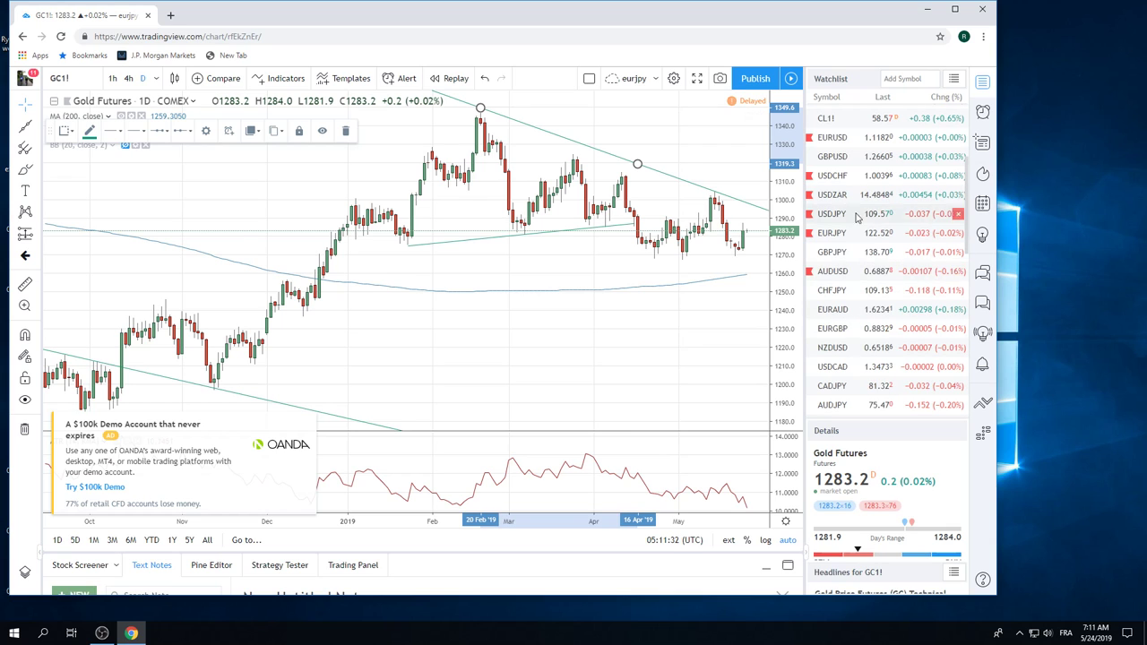
{"action": "scroll", "coordinate": [905, 247], "scroll_direction": "up", "scroll_amount": 1}
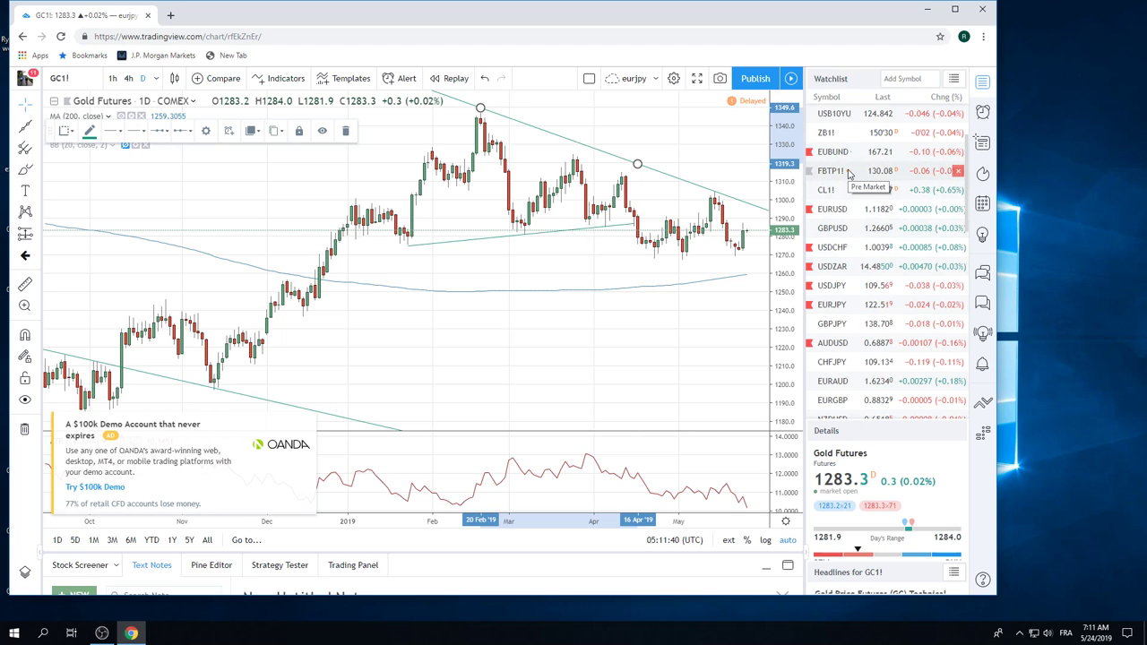
{"action": "scroll", "coordinate": [847, 166], "scroll_direction": "up", "scroll_amount": 3}
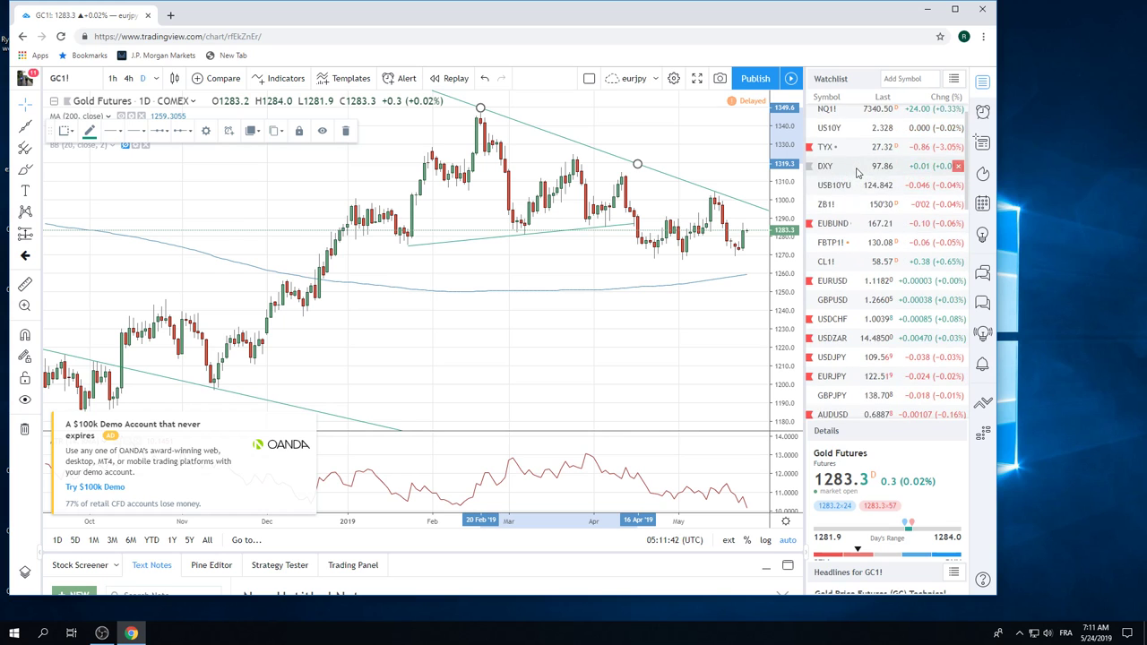
Load the daily ES1! S&P 500 E-mini chart from the top Watchlist row
{"action": "left_click", "coordinate": [829, 114]}
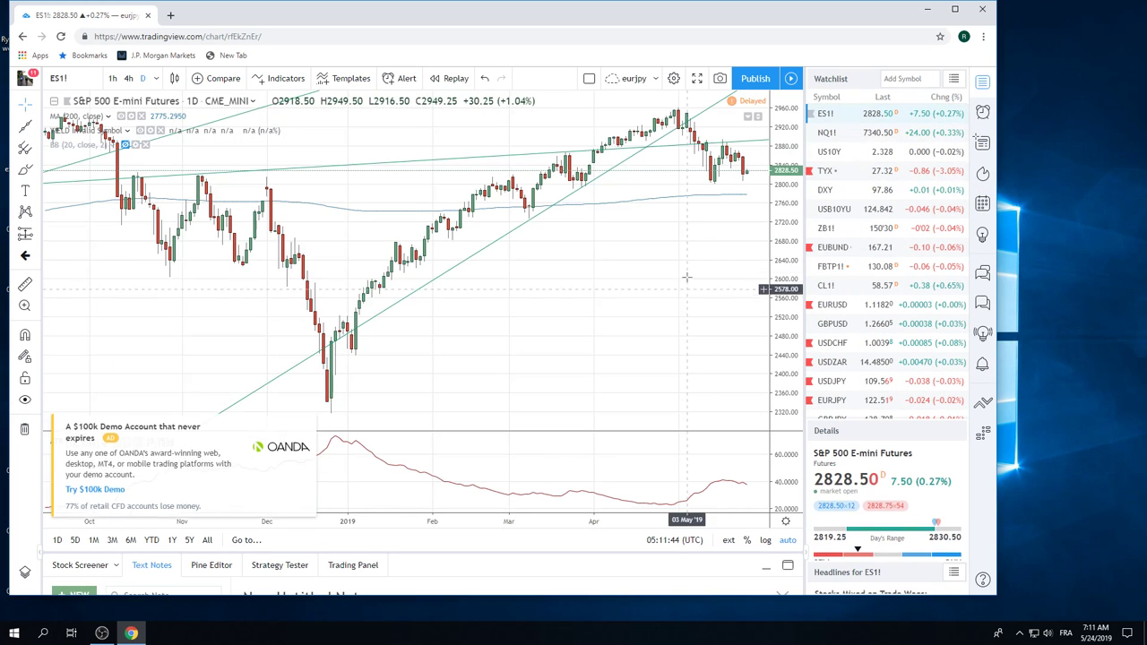